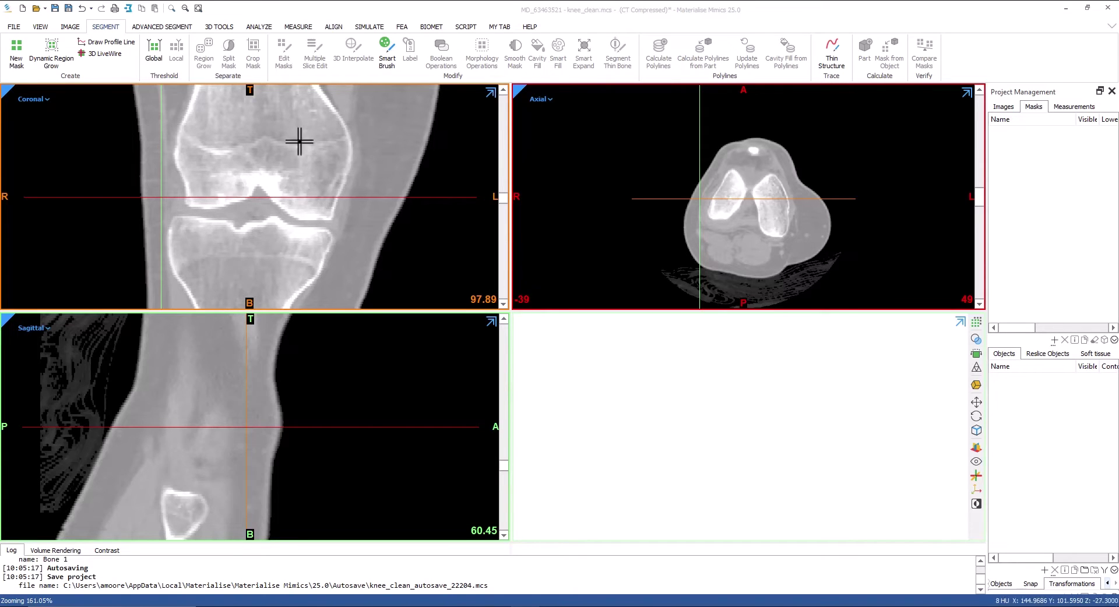
Launch the CT Bone Wizard, add masks Bone 2, Bone 3 and Bone 4, and select Bone 1.
click(162, 26)
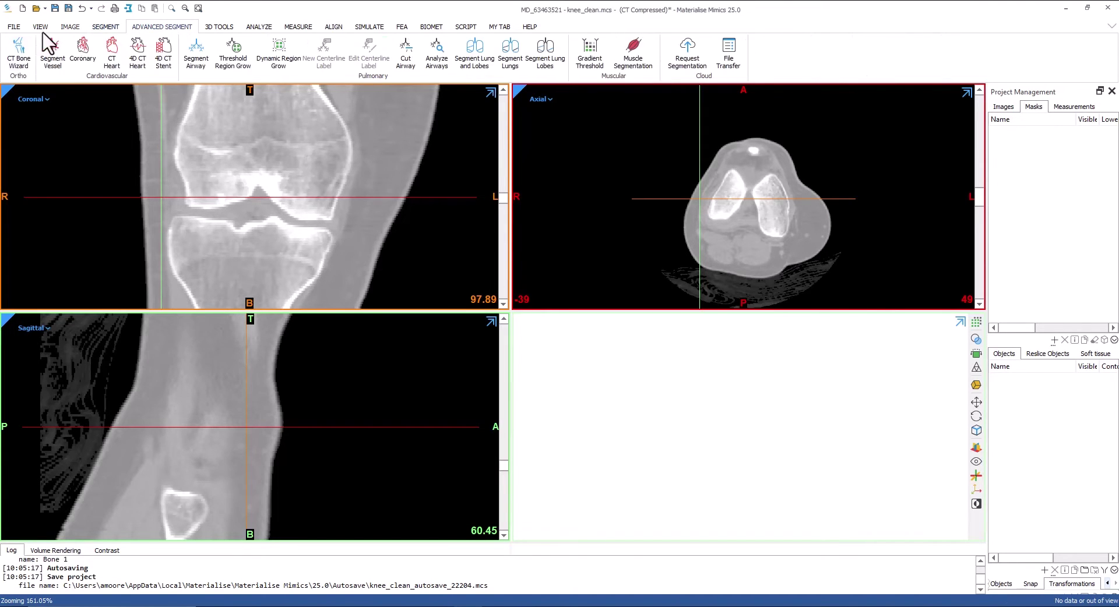
click(19, 55)
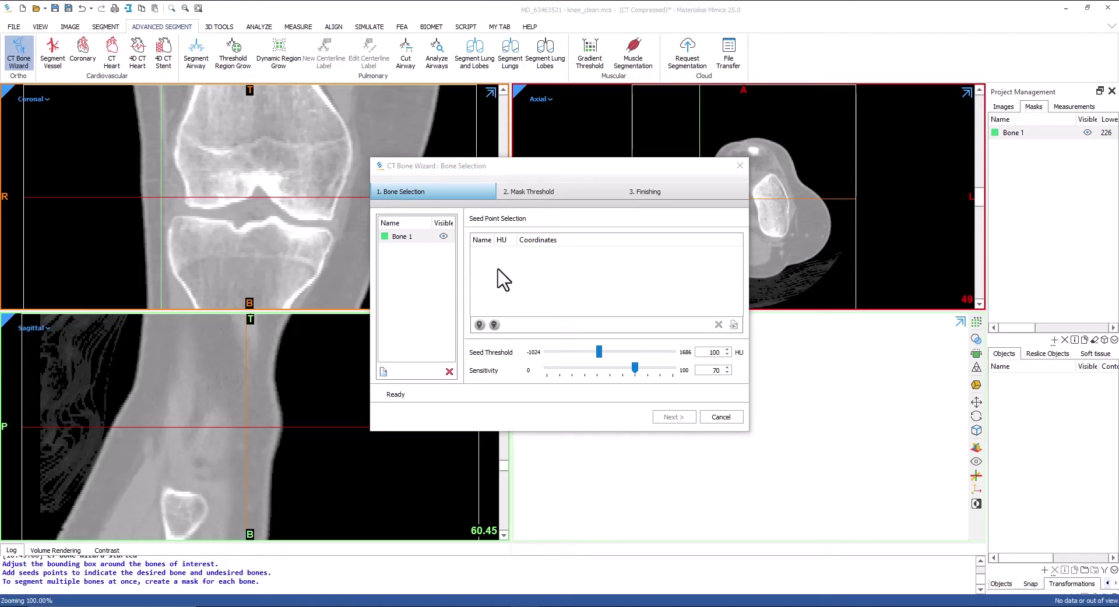
click(384, 373)
click(383, 373)
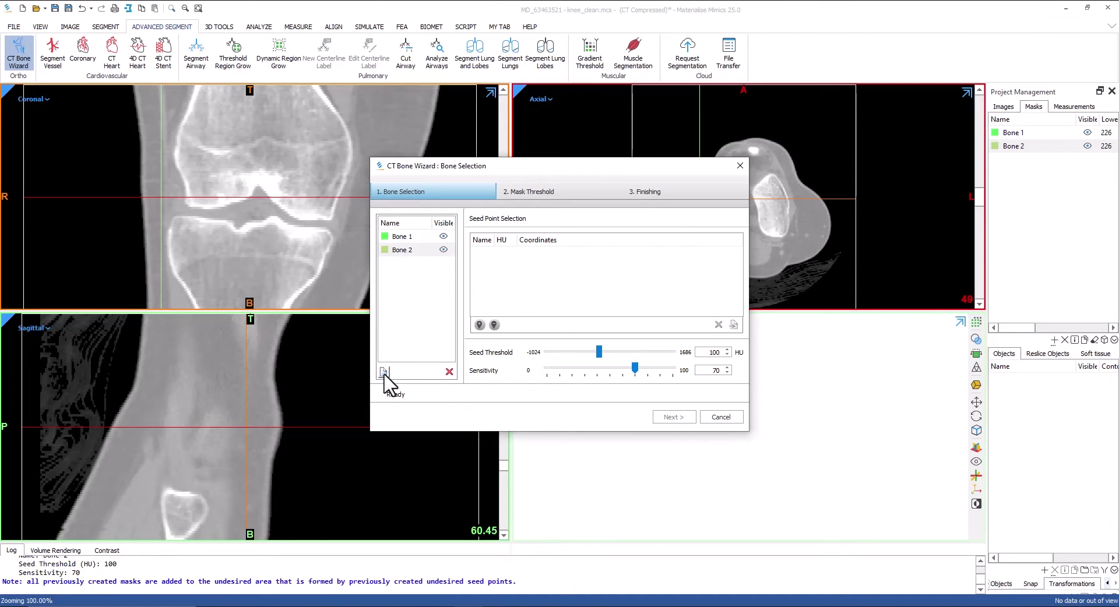
click(383, 373)
click(384, 373)
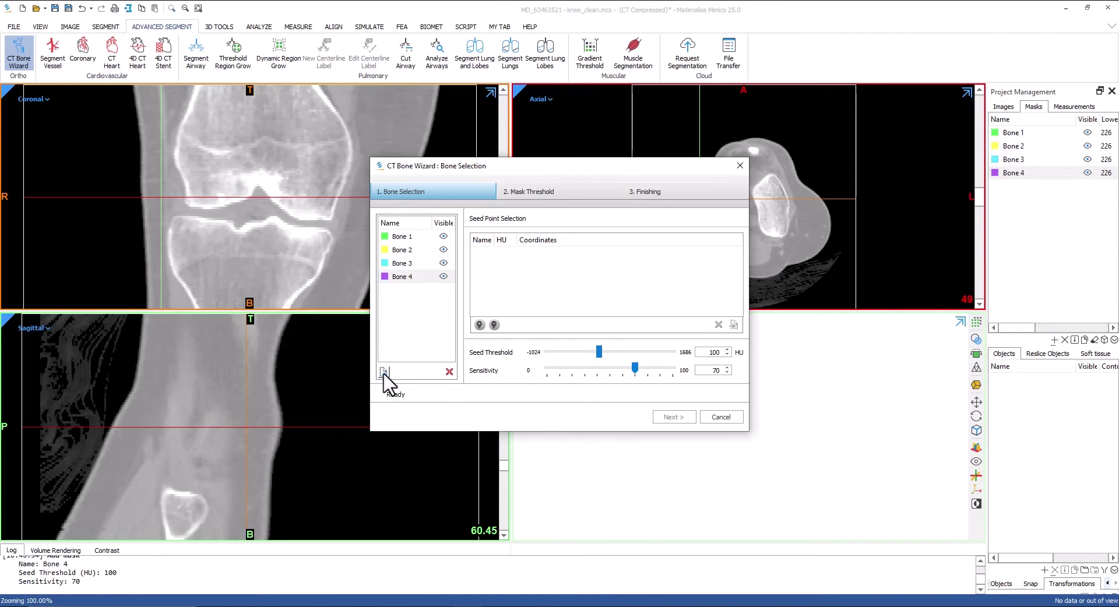
click(419, 237)
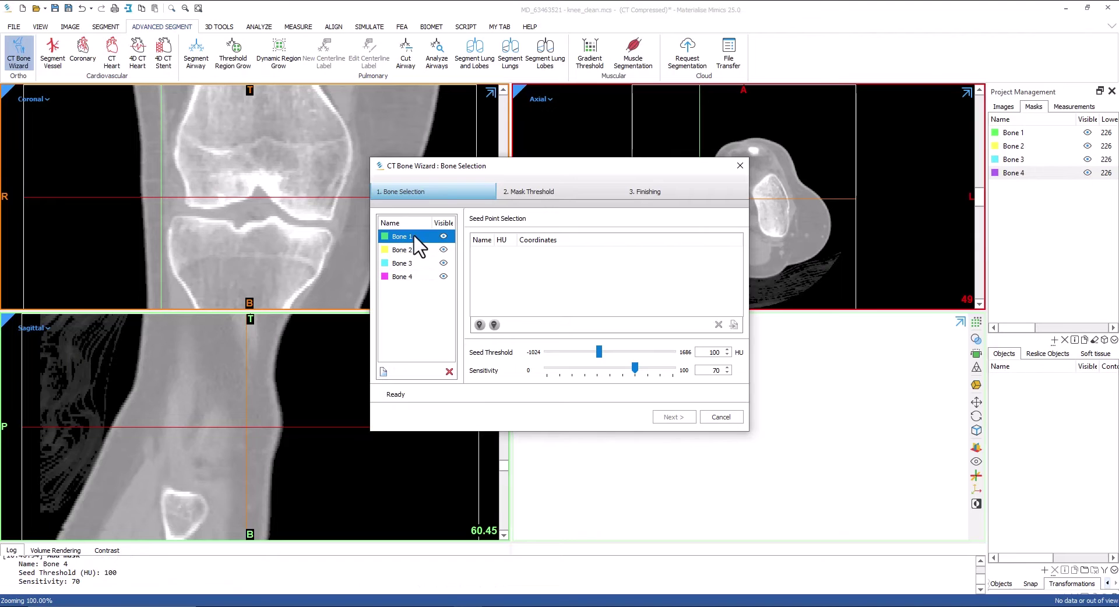
Place desired seed points on the femur for Bone 1 and the tibia for Bone 2.
click(479, 324)
click(267, 182)
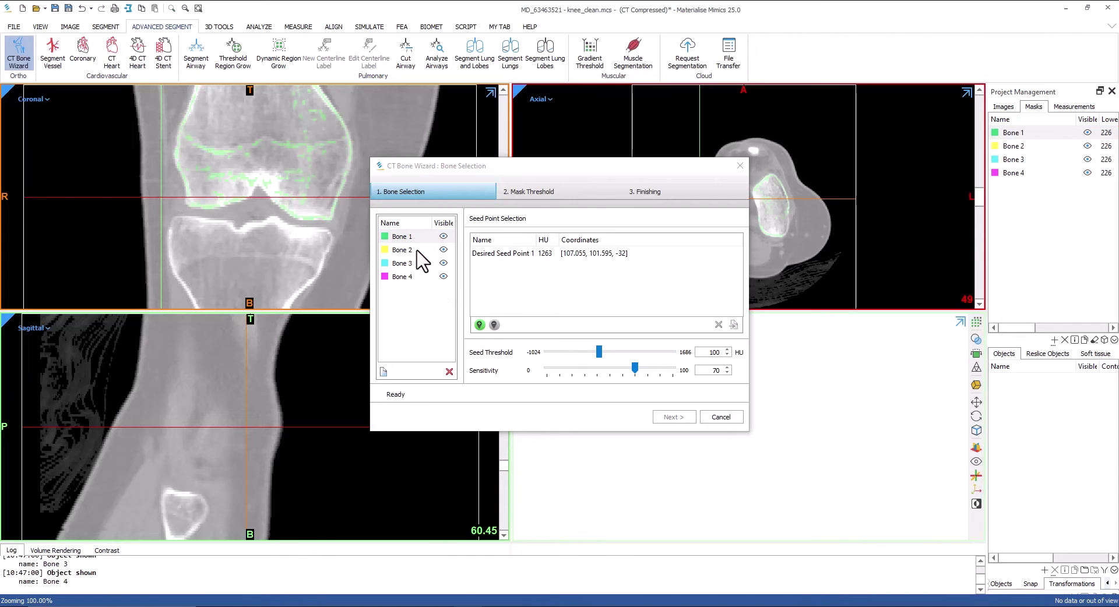
click(415, 251)
click(296, 233)
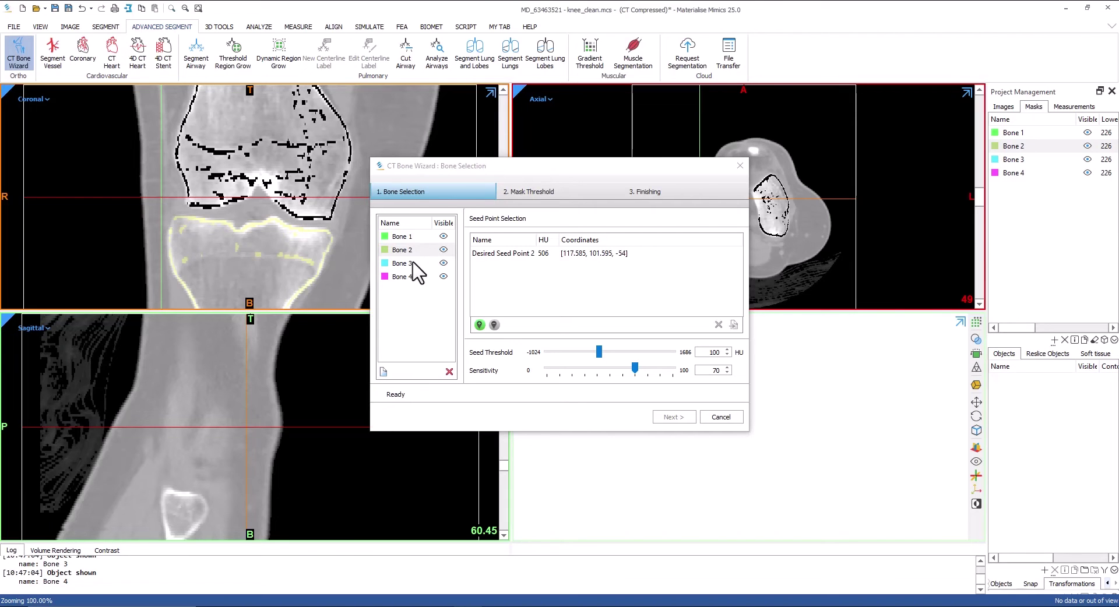
Seed Bone 3 on the fibula and Bone 4 on the patella.
click(414, 263)
scroll(314, 244, down, 5)
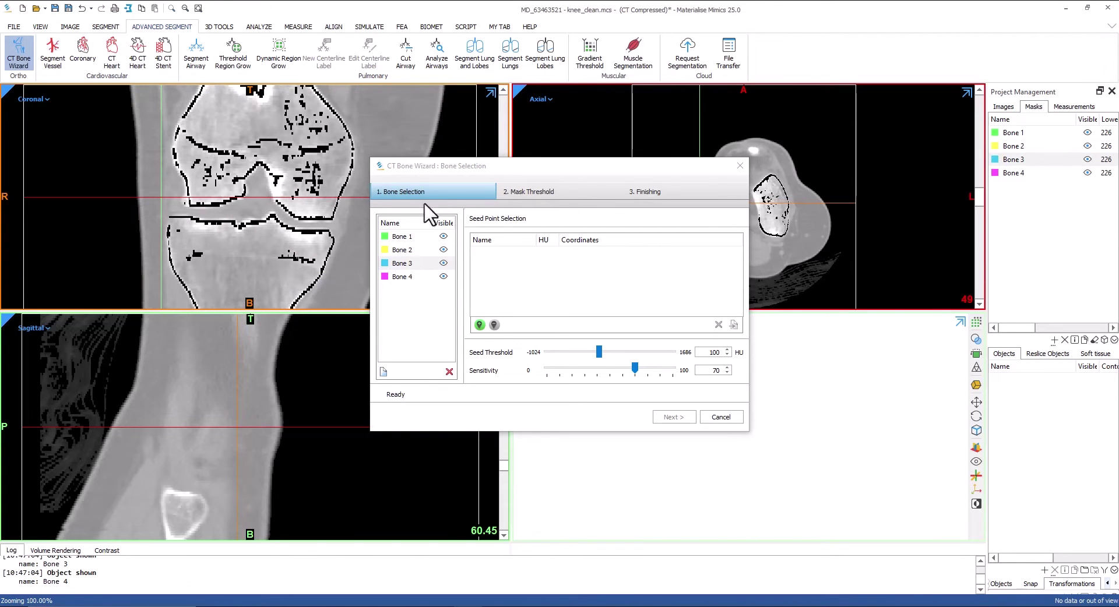
drag(471, 166, 640, 184)
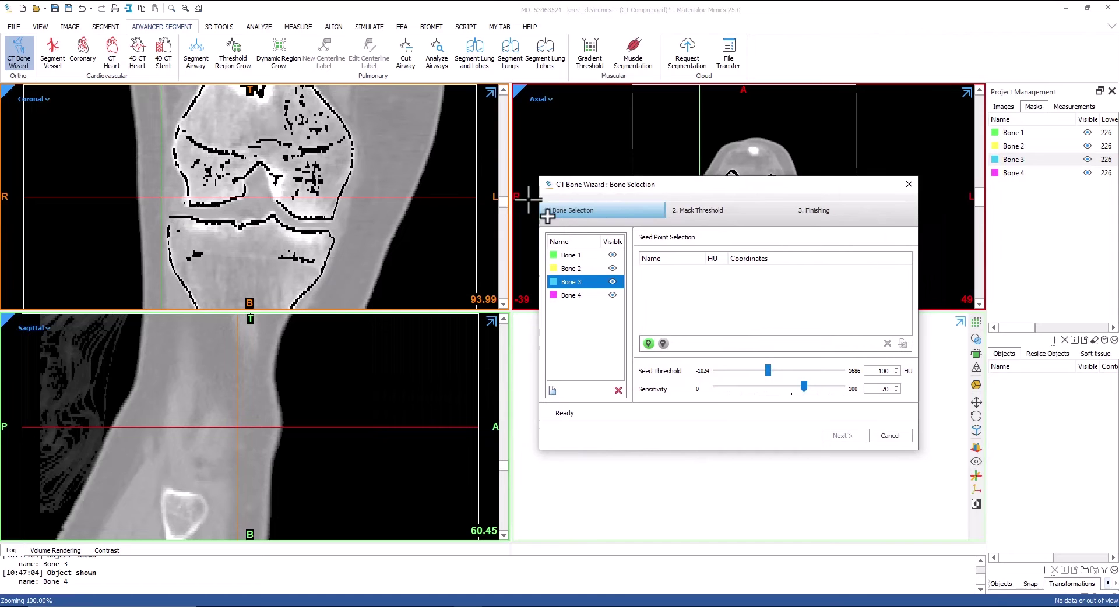
scroll(509, 245, down, 10)
scroll(508, 245, up, 4)
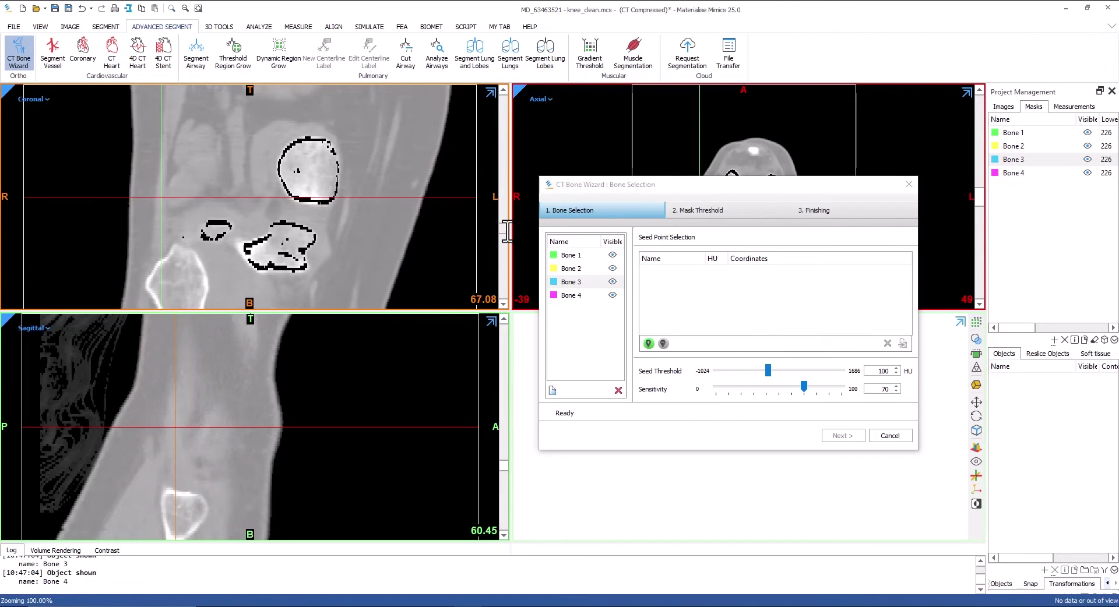
click(148, 285)
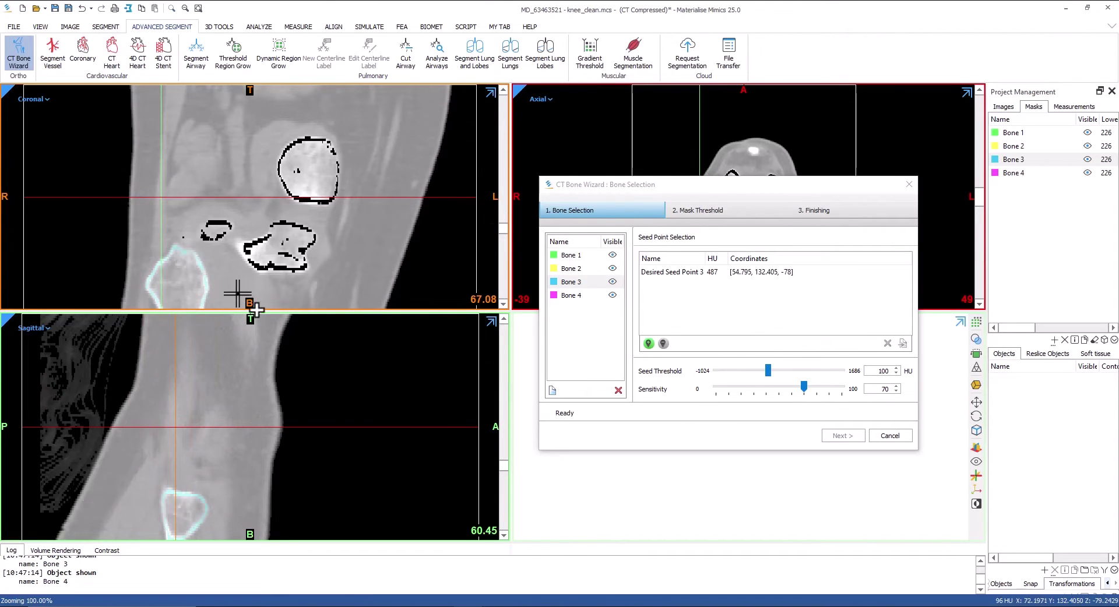
click(570, 296)
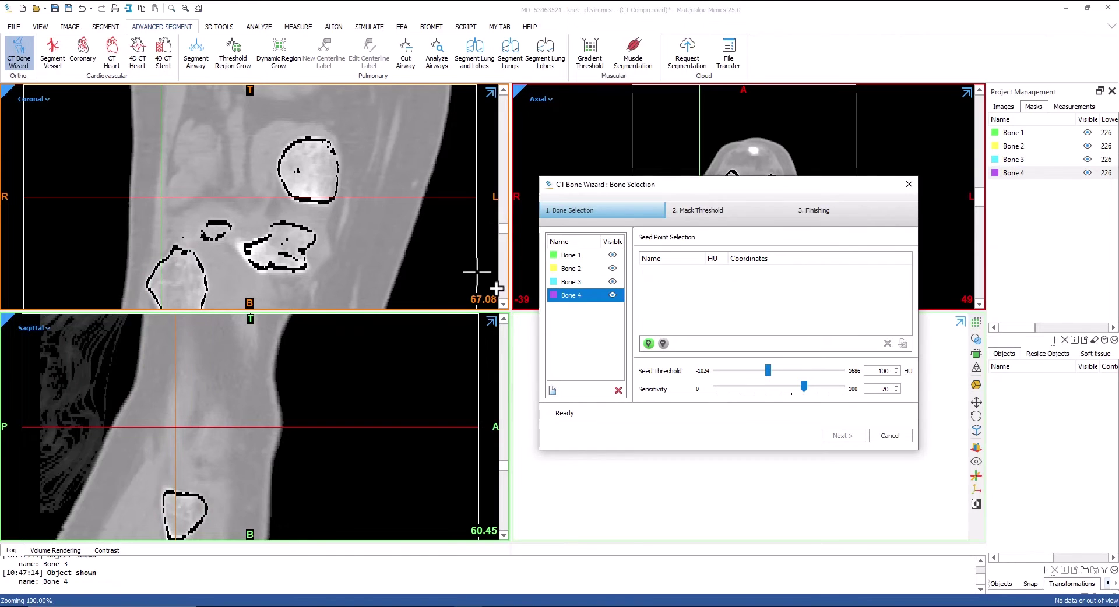
drag(505, 464, 495, 415)
click(360, 363)
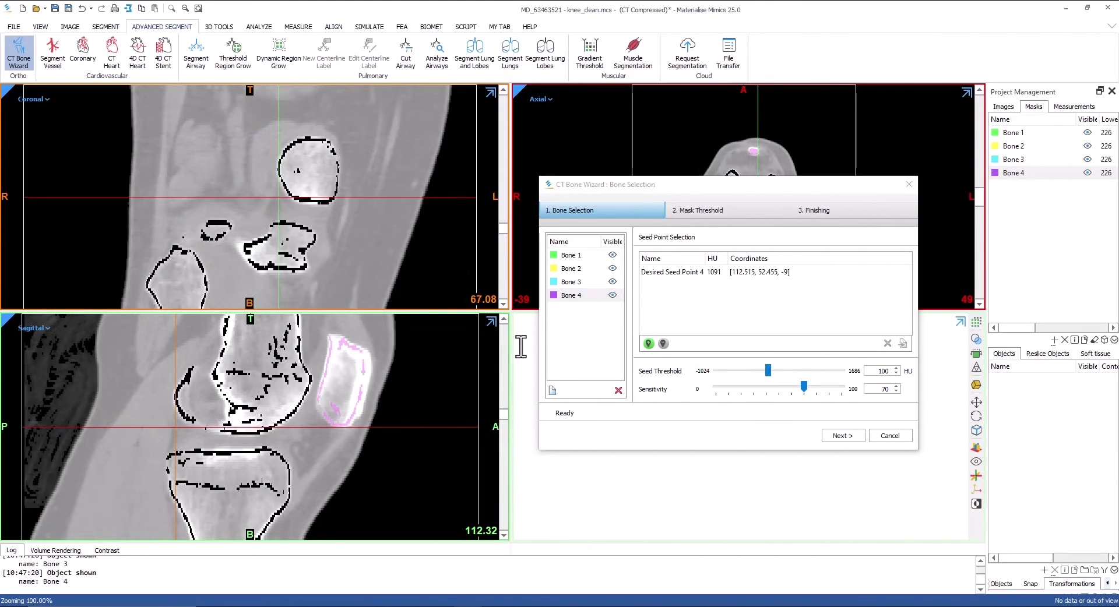
drag(659, 192, 463, 170)
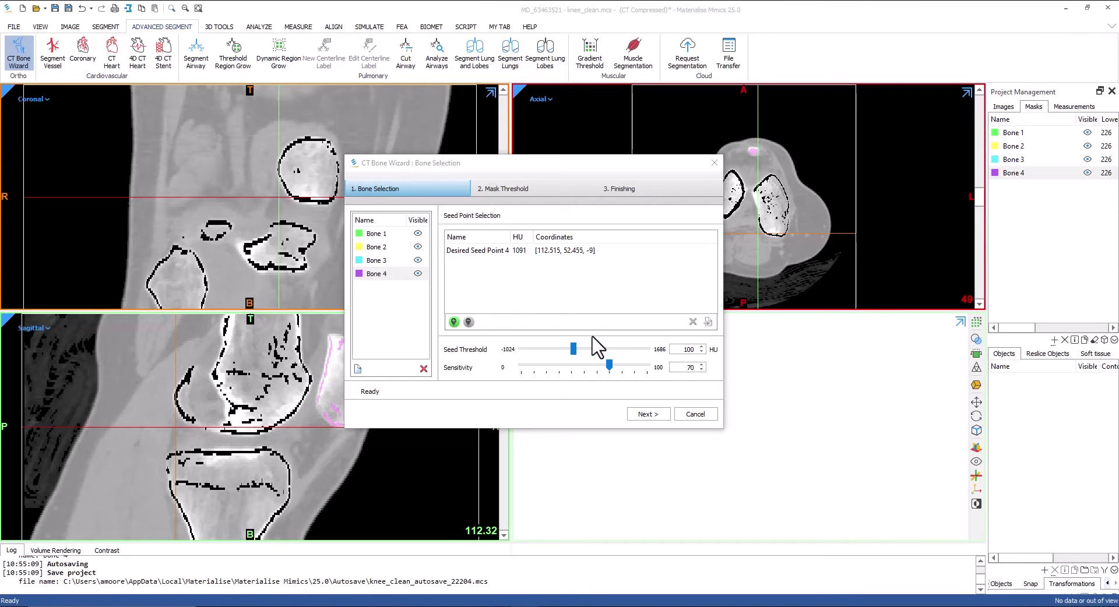
On the Mask Threshold page, display all four bone masks over the 226–1686 HU threshold.
click(641, 416)
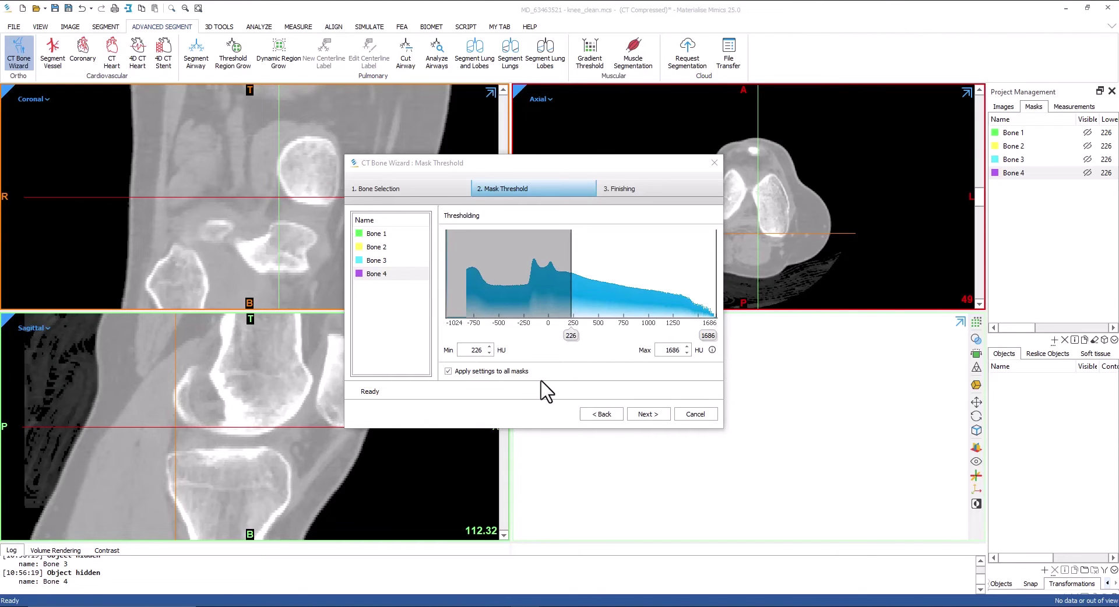
click(1087, 133)
click(1087, 145)
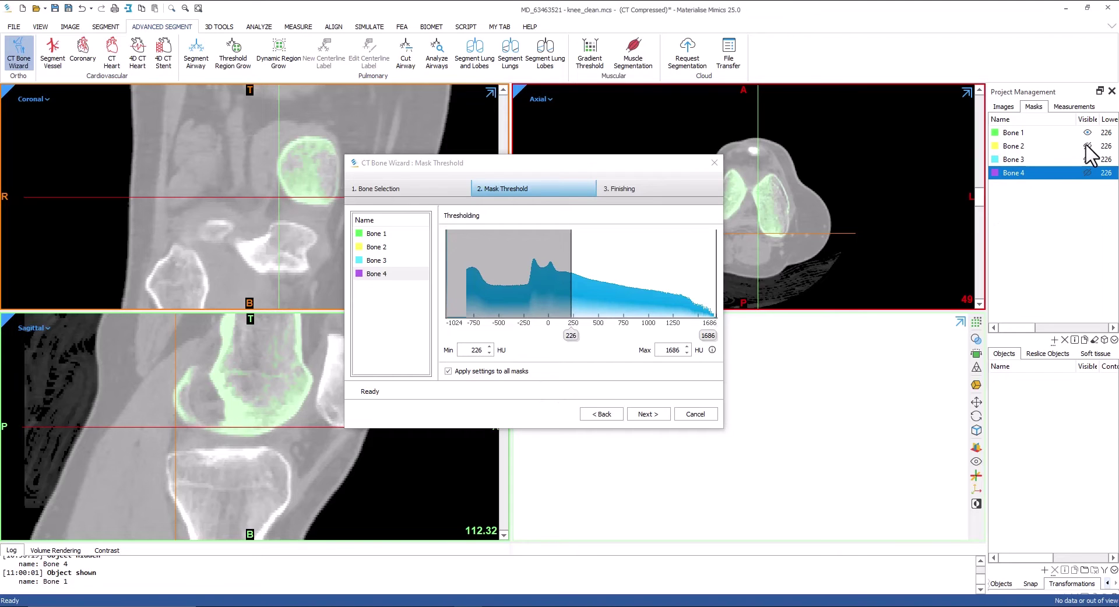
click(1087, 159)
click(1086, 173)
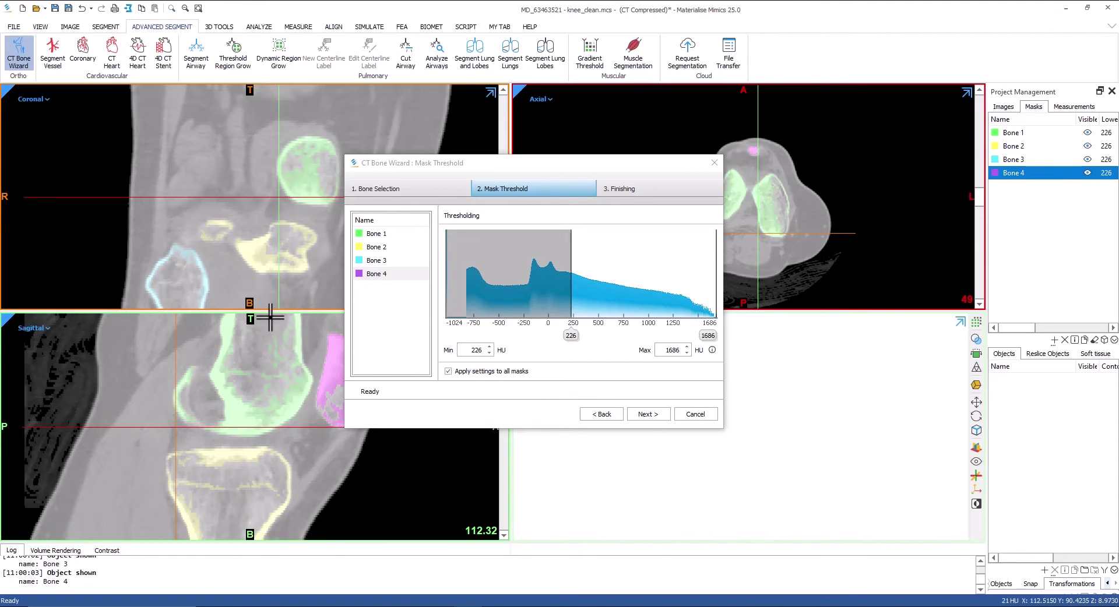
scroll(275, 408, down, 4)
scroll(275, 411, up, 5)
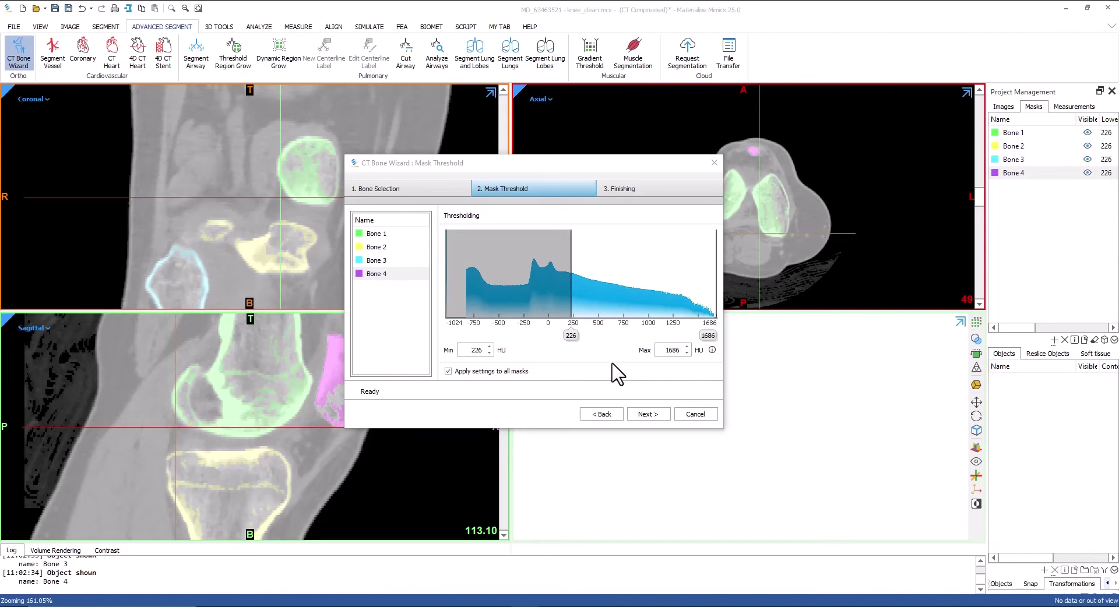
Calculate the finishing step with 4 px gap closing and Fill Long Bones enabled.
click(645, 415)
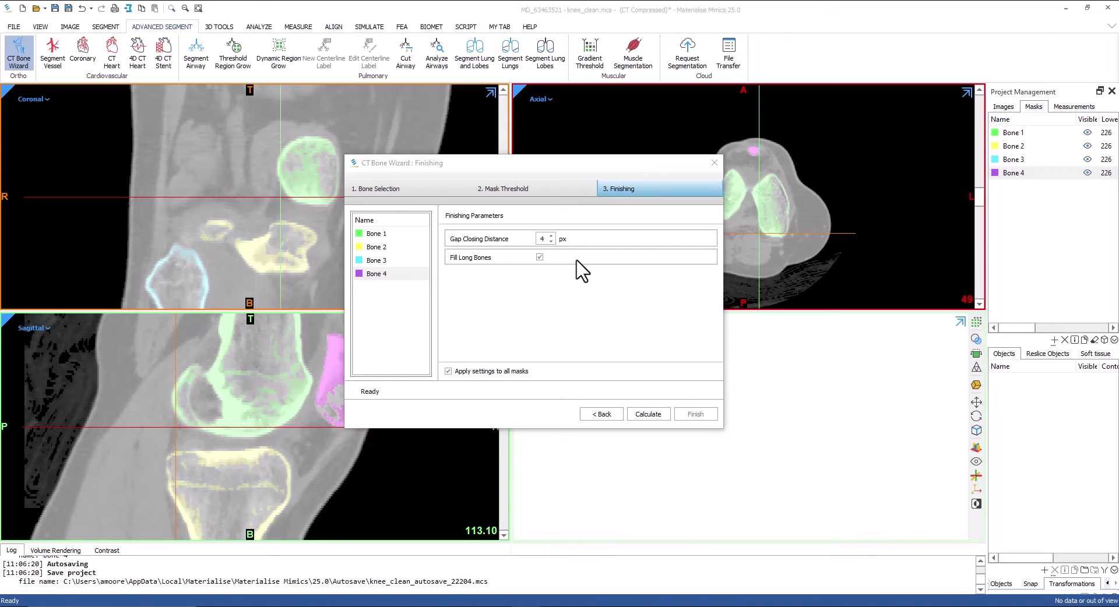
click(649, 414)
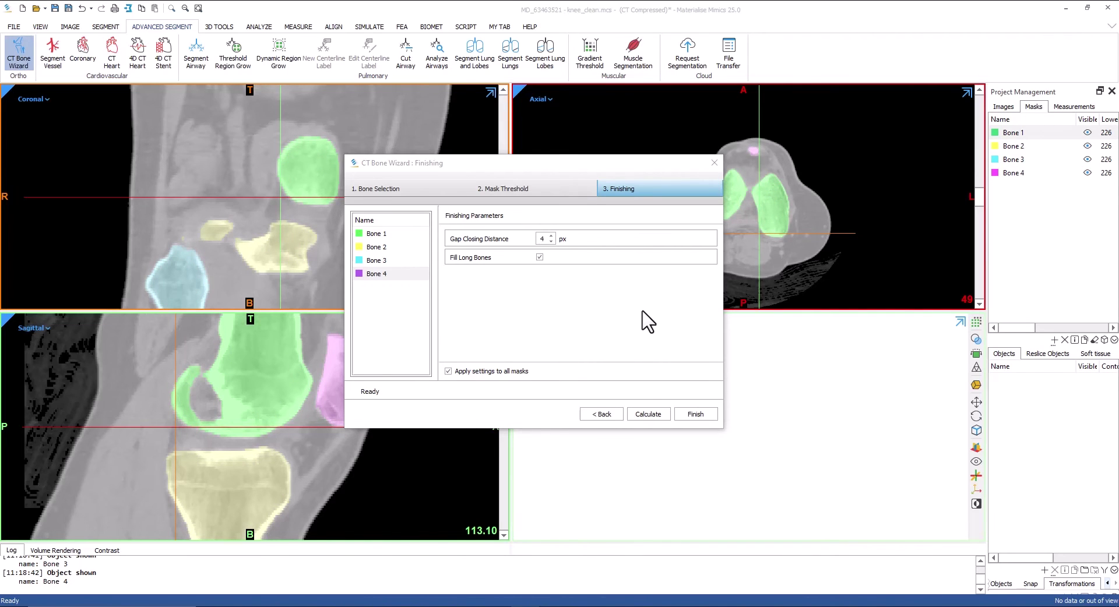
Finish the wizard and calculate 3D parts from masks Bone 1–4 at Optimal quality.
click(694, 414)
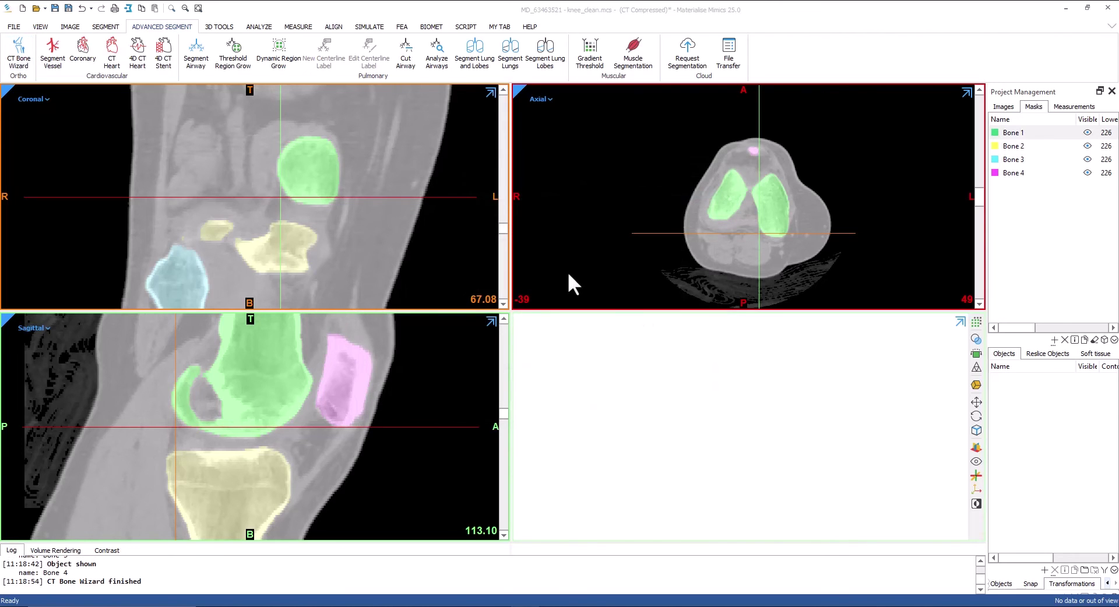
click(105, 27)
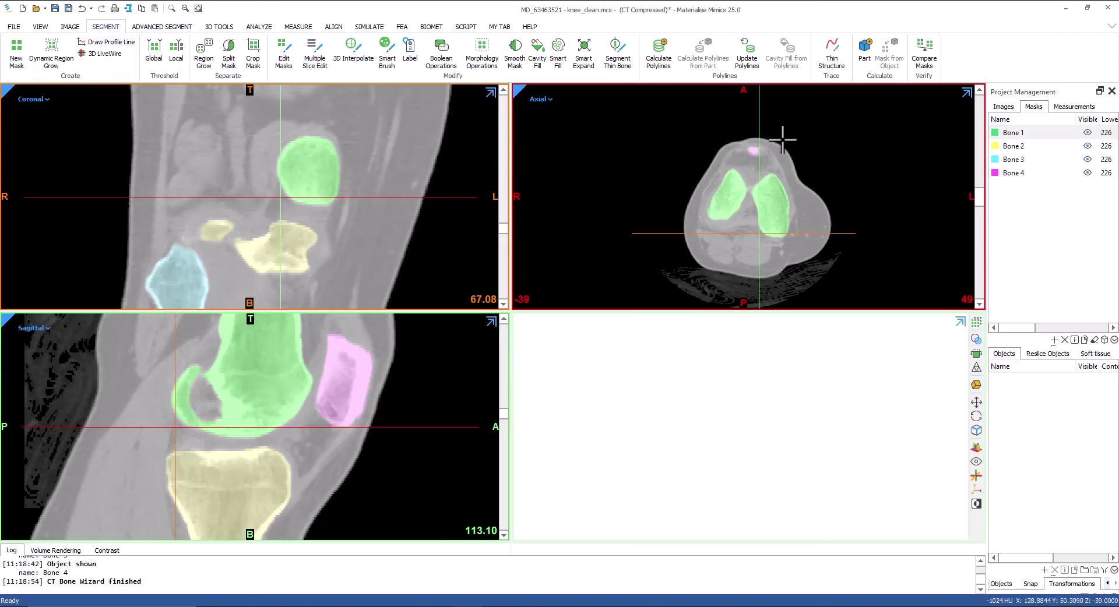
click(865, 51)
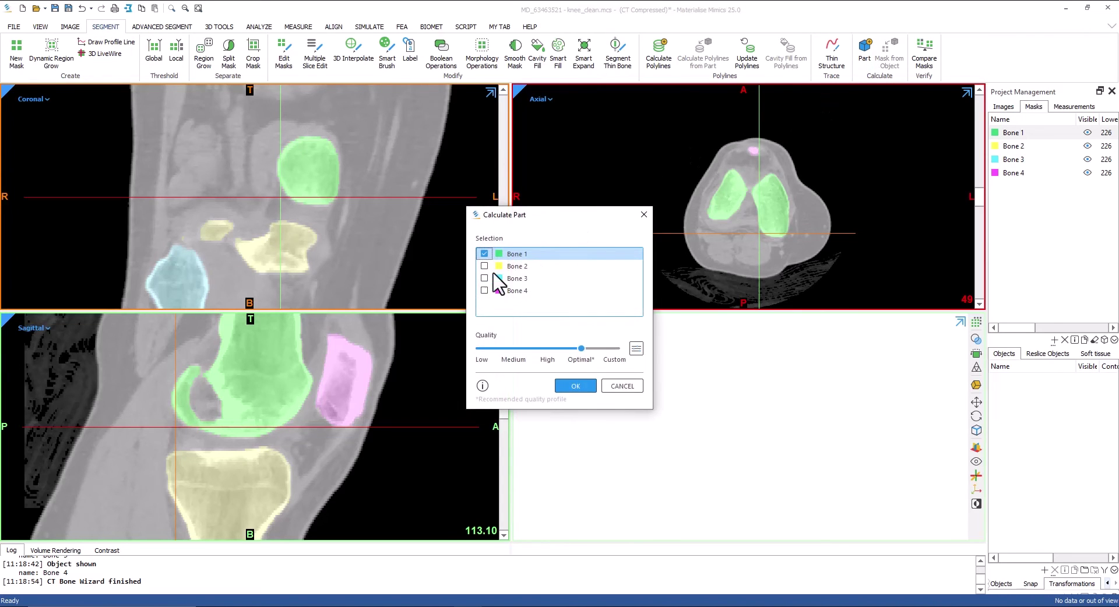
click(484, 267)
click(484, 278)
click(483, 291)
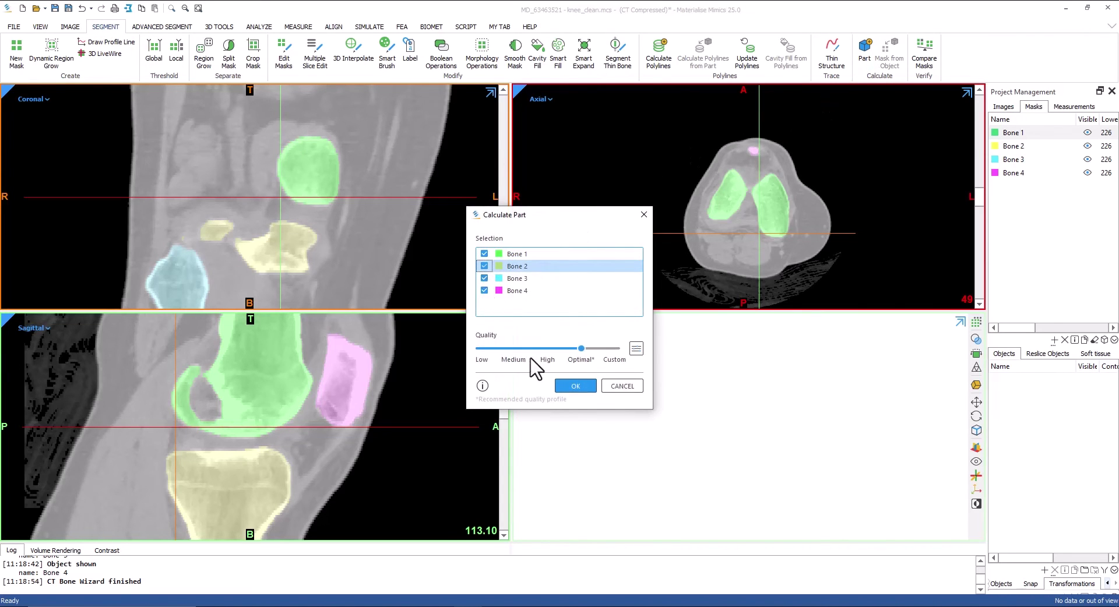
click(575, 388)
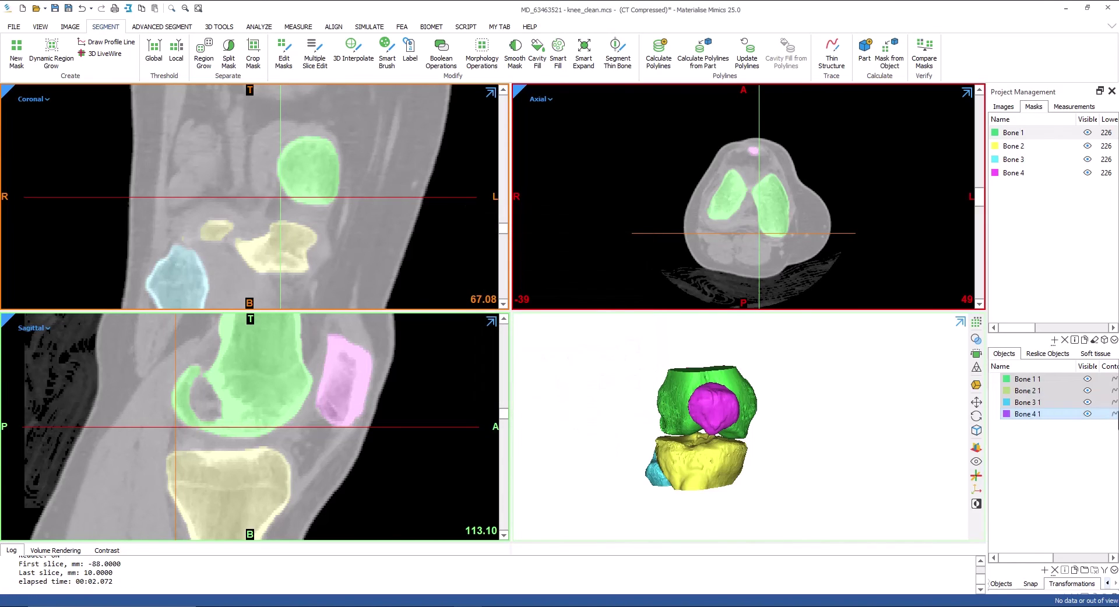
Select all four parts to show their contours, then hide the Bone 4, 3, 2 and 1 masks.
click(1114, 415)
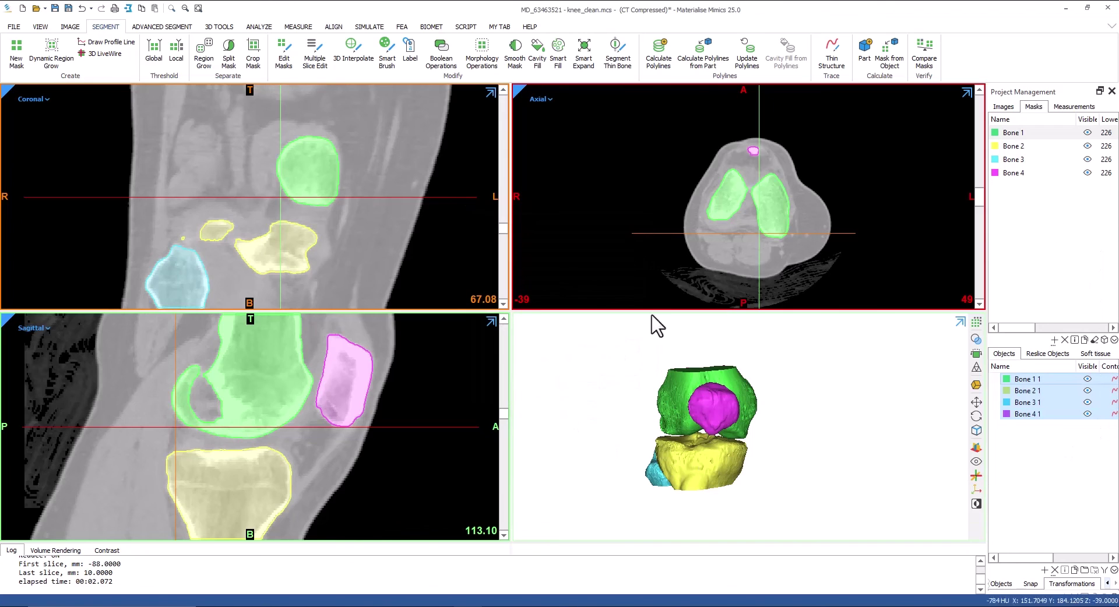
scroll(407, 388, up, 4)
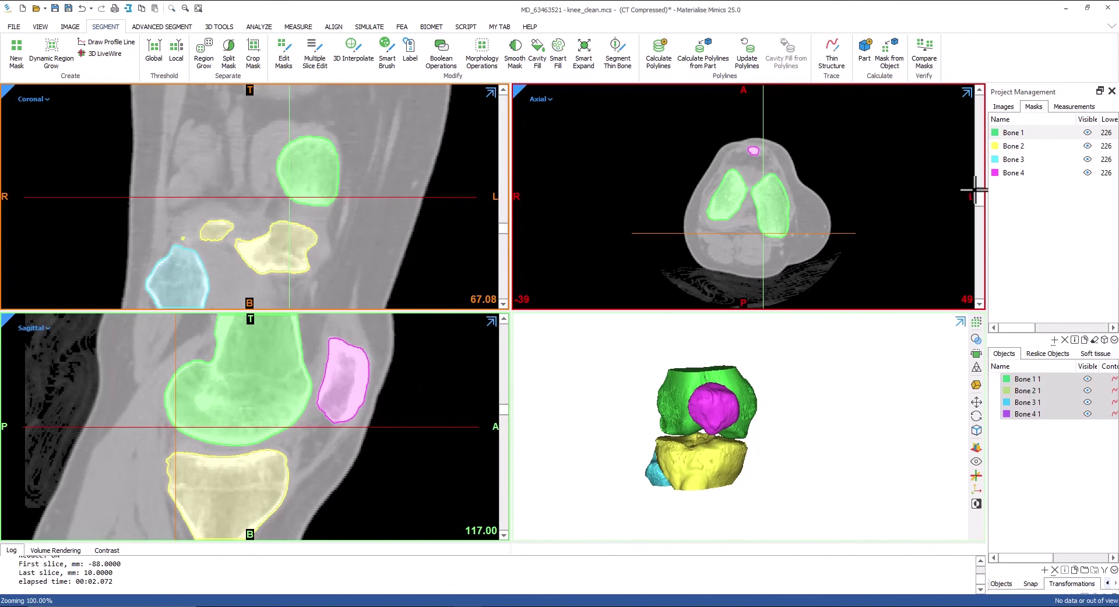
click(1088, 173)
click(1088, 160)
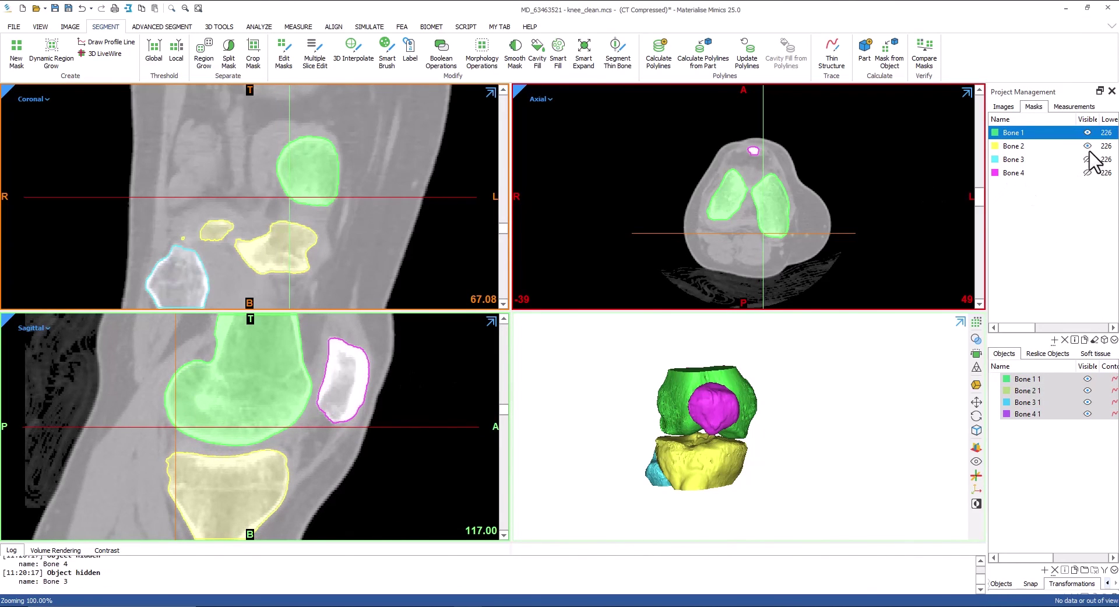
click(1088, 146)
click(1088, 133)
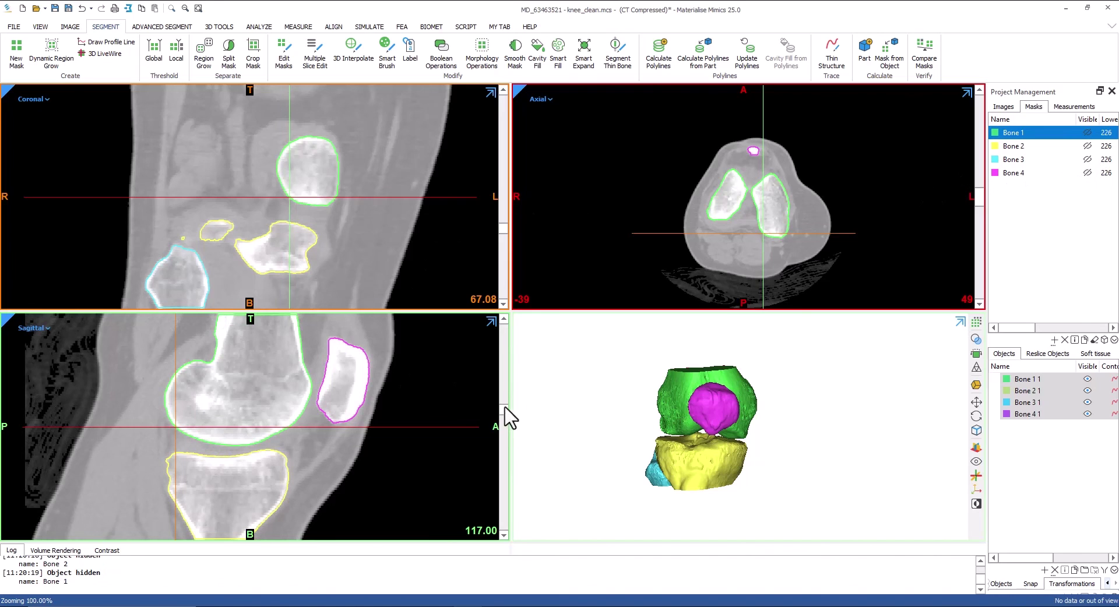
Scroll through the knee slices to inspect the part contour outlines.
scroll(503, 421, down, 3)
scroll(503, 421, down, 20)
scroll(500, 465, up, 20)
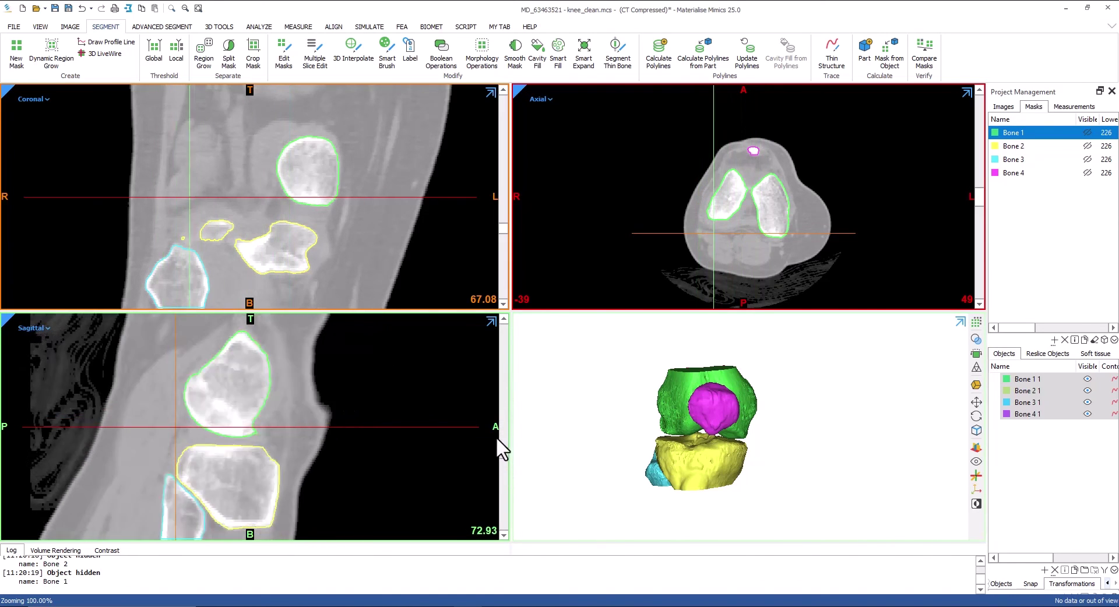
scroll(492, 402, up, 10)
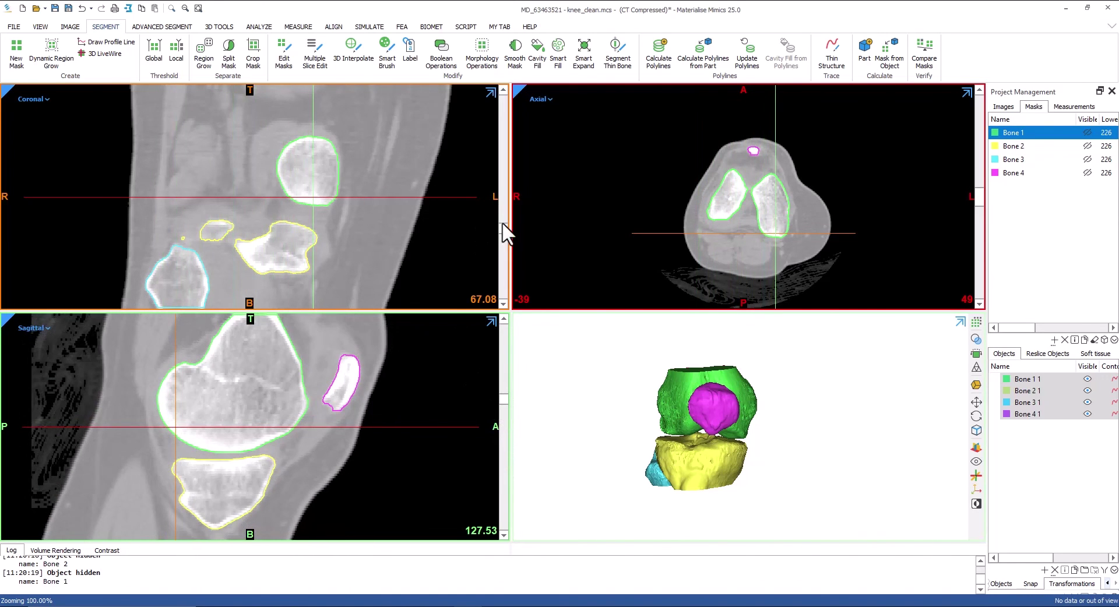
scroll(505, 233, down, 10)
scroll(504, 229, up, 15)
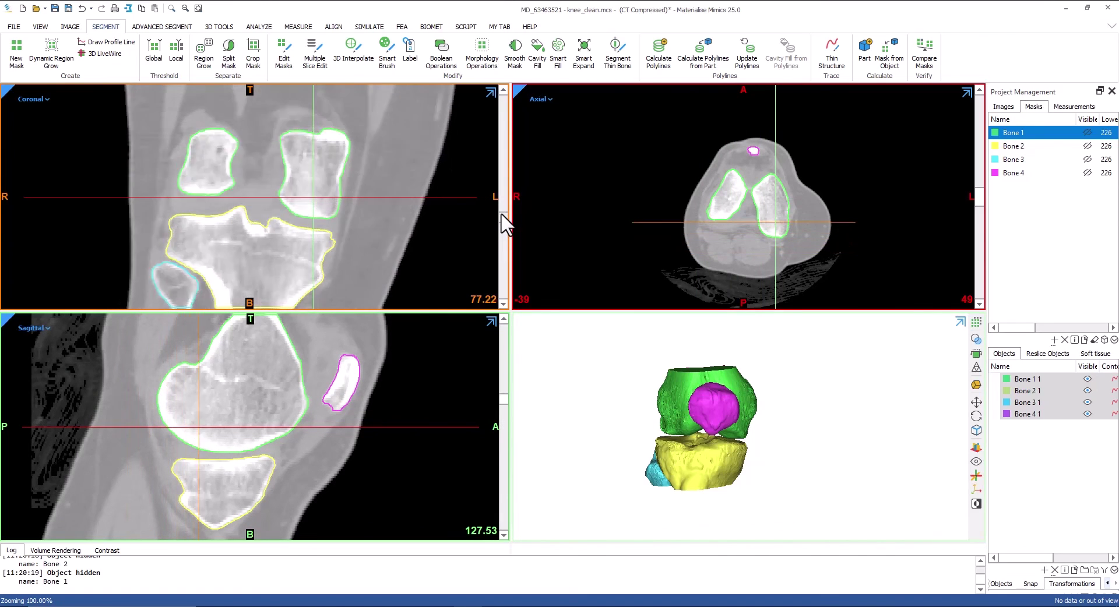
scroll(504, 219, up, 7)
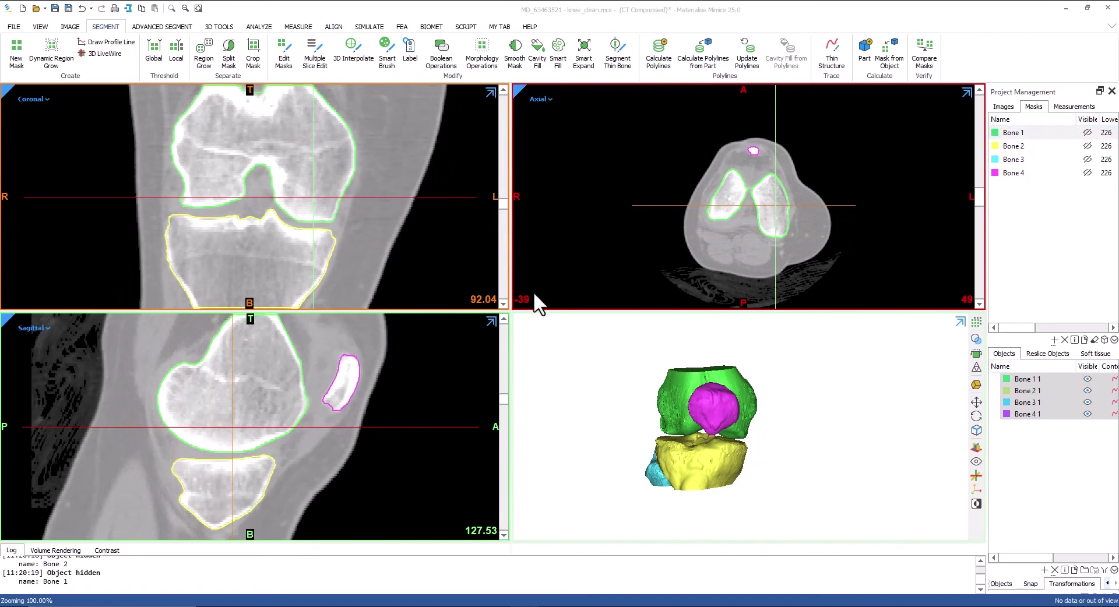